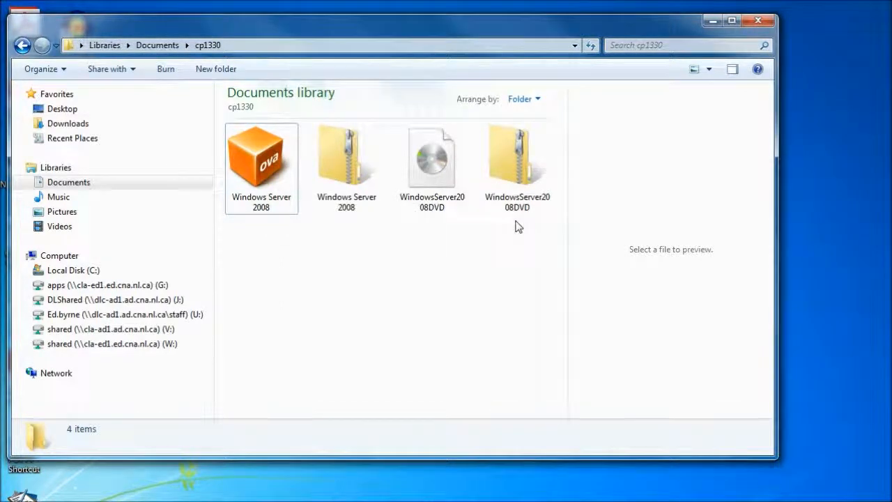
Switch to VirtualBox Manager and import the Windows Server 2008 OVA appliance from the cp1330 folder with the default settings.
{"action": "mouse_move", "coordinate": [518, 213]}
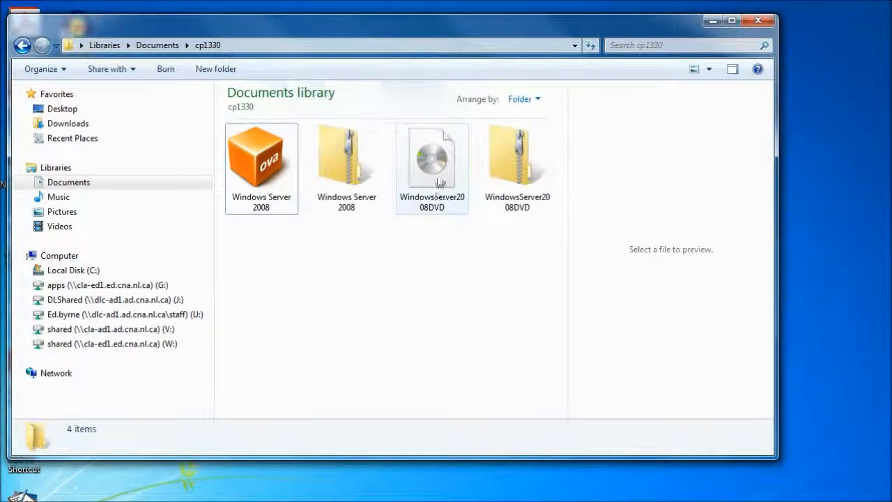
{"action": "mouse_move", "coordinate": [442, 181]}
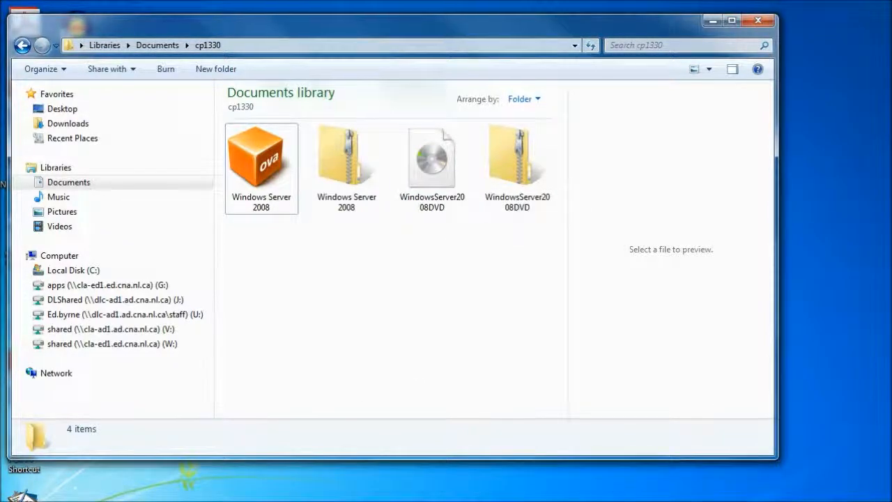
{"action": "left_click", "coordinate": [404, 486]}
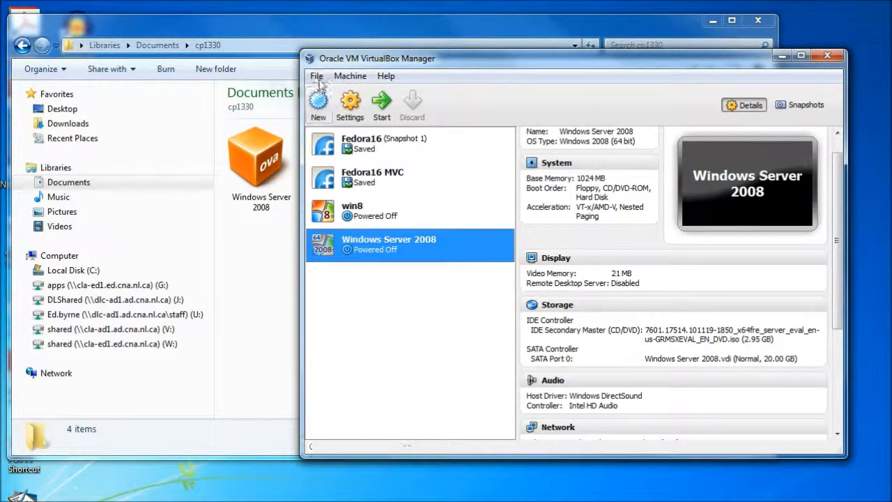
{"action": "left_click", "coordinate": [318, 77]}
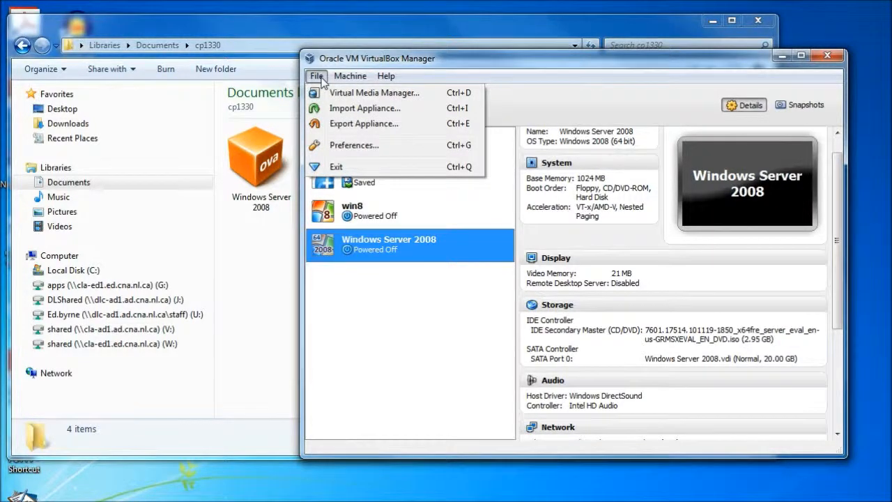
{"action": "left_click", "coordinate": [345, 110]}
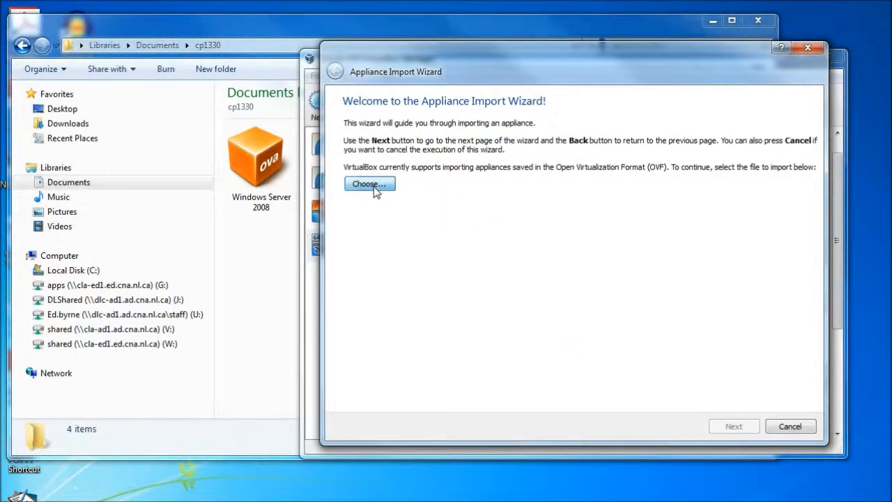
{"action": "left_click", "coordinate": [371, 186]}
{"action": "double_click", "coordinate": [556, 201]}
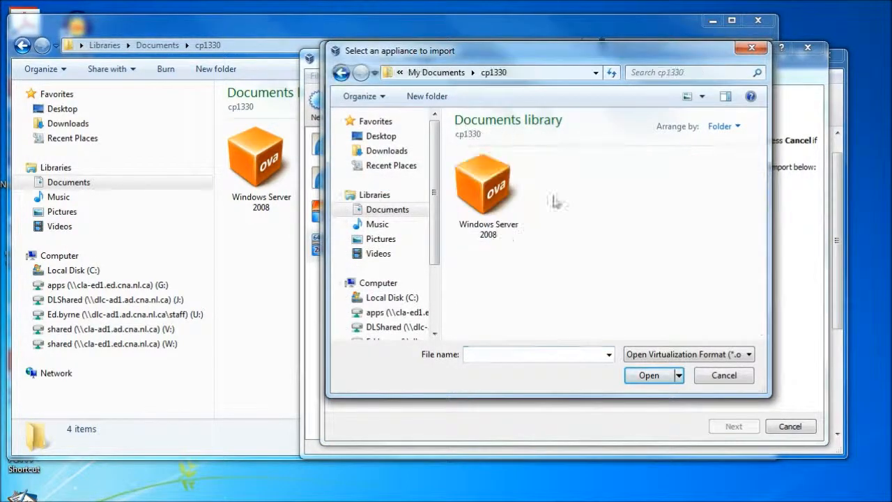
{"action": "left_click", "coordinate": [507, 203]}
{"action": "left_click", "coordinate": [641, 374]}
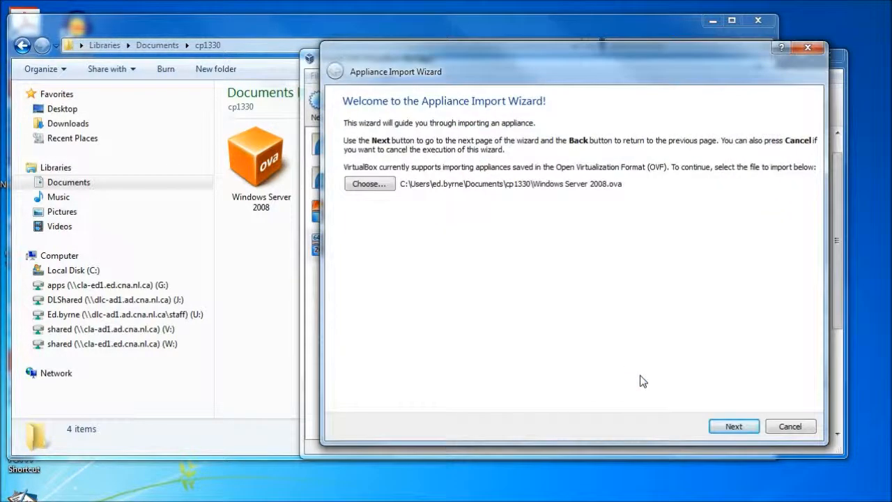
{"action": "left_click", "coordinate": [733, 426]}
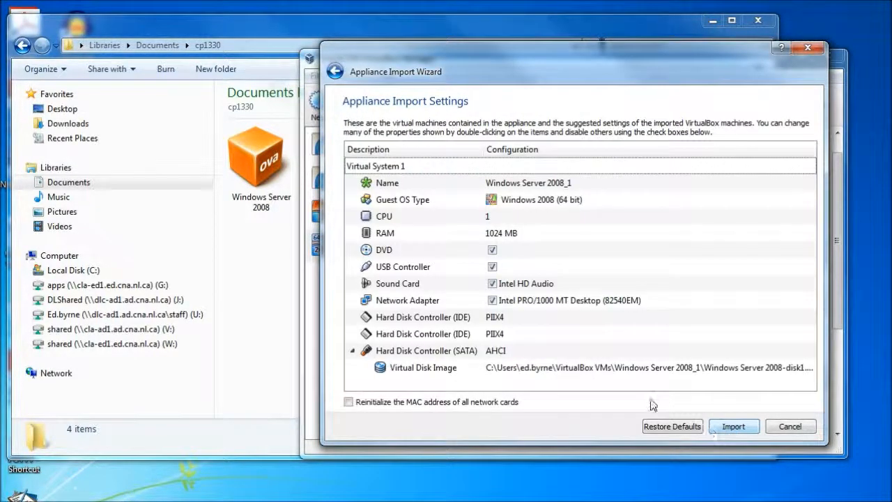
{"action": "left_click", "coordinate": [729, 428]}
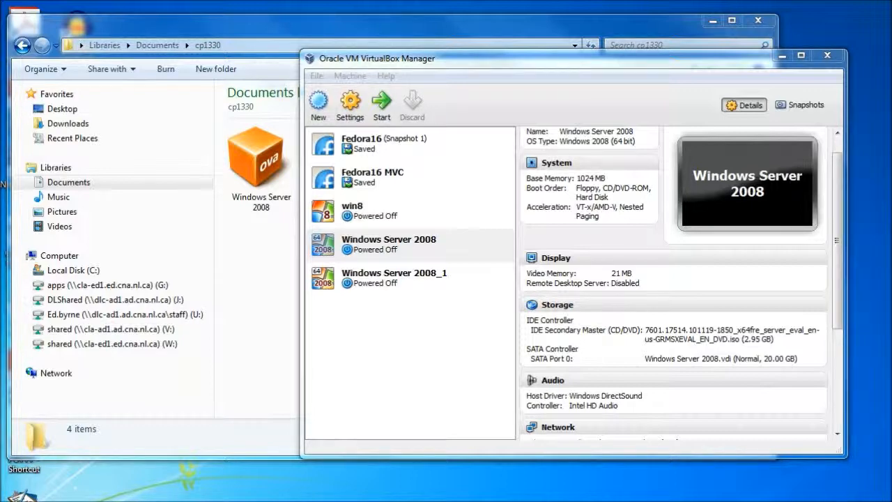
Start the imported Windows Server 2008_1 virtual machine and dismiss the color-mode information message.
{"action": "left_click", "coordinate": [396, 282]}
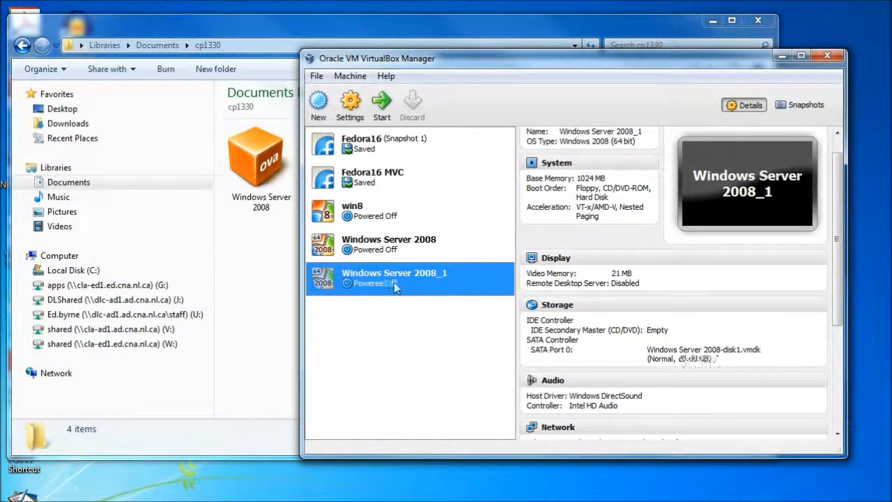
{"action": "left_click", "coordinate": [393, 252]}
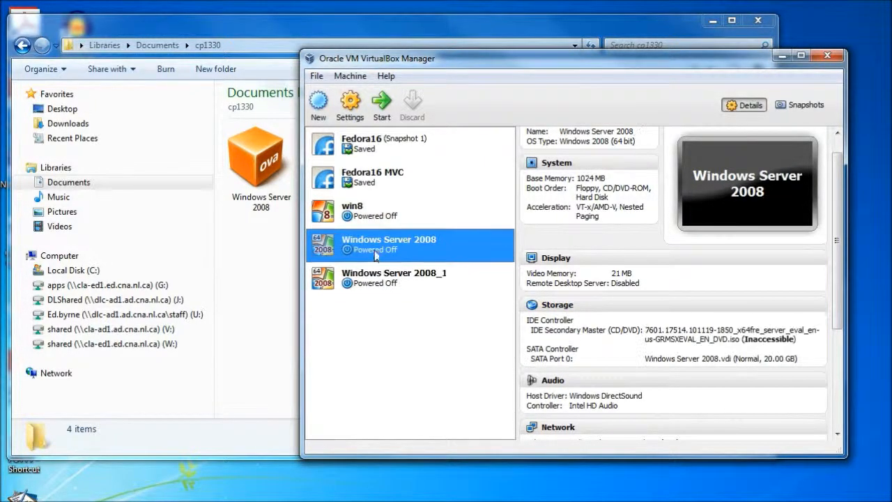
{"action": "left_click", "coordinate": [391, 278]}
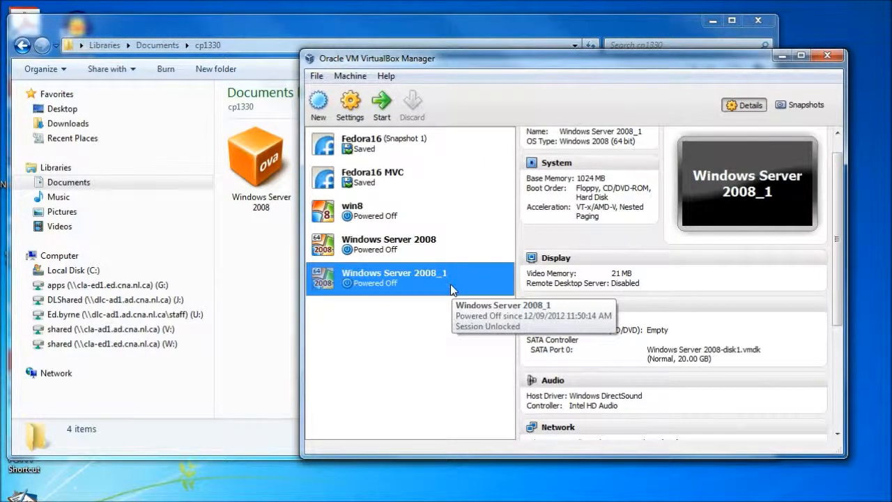
{"action": "left_click", "coordinate": [382, 114]}
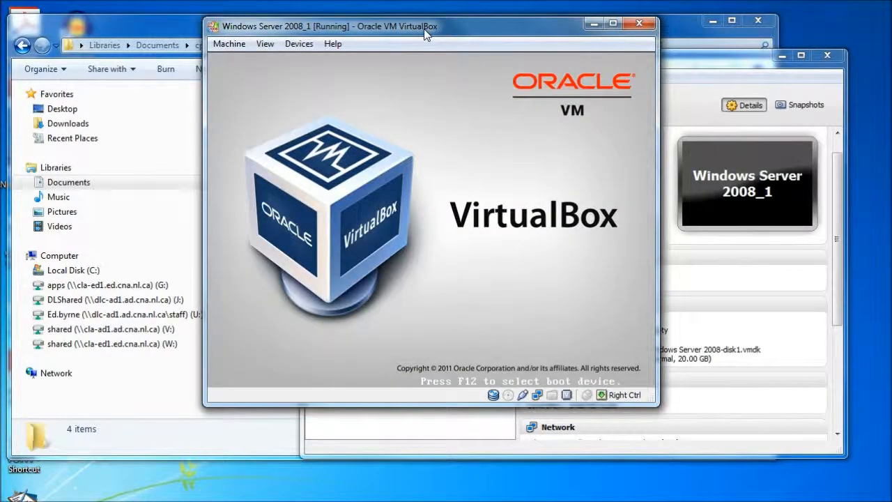
{"action": "left_click_drag", "start_coordinate": [424, 29], "coordinate": [424, 41]}
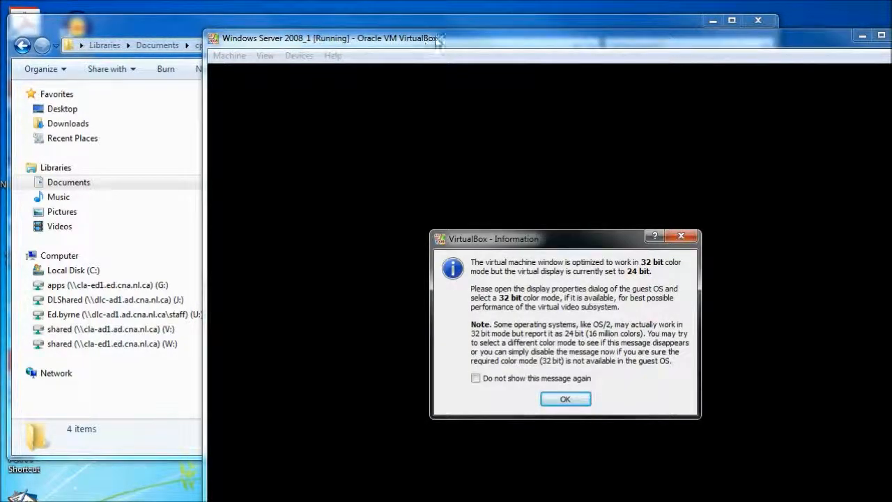
{"action": "left_click", "coordinate": [565, 399]}
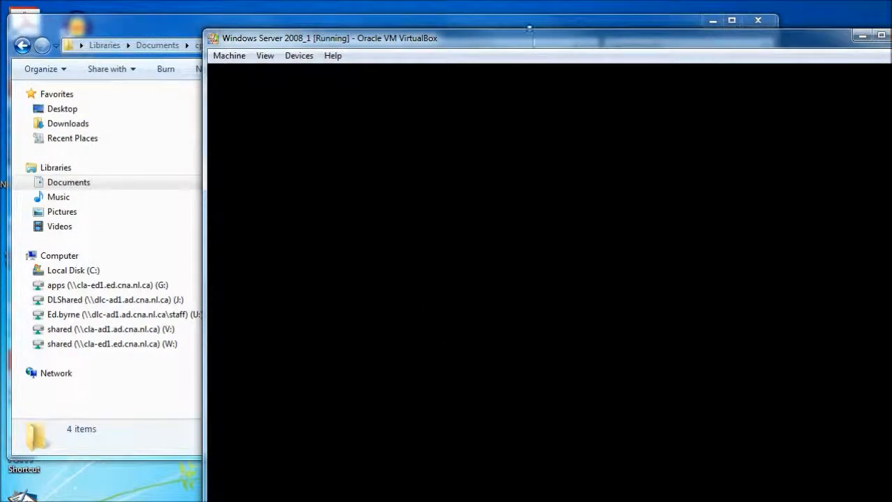
Move the running virtual machine's window so that its whole guest screen fits on the desktop.
{"action": "left_click_drag", "start_coordinate": [537, 43], "coordinate": [456, 16]}
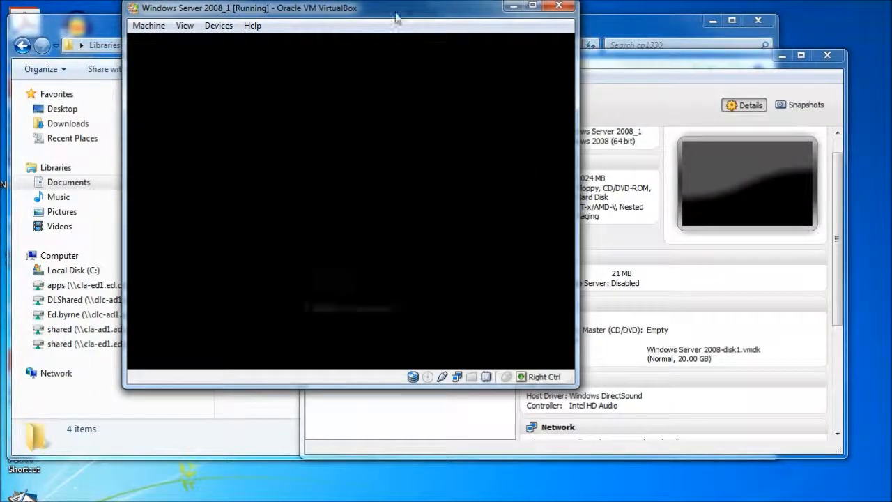
{"action": "left_click_drag", "start_coordinate": [398, 16], "coordinate": [409, 38]}
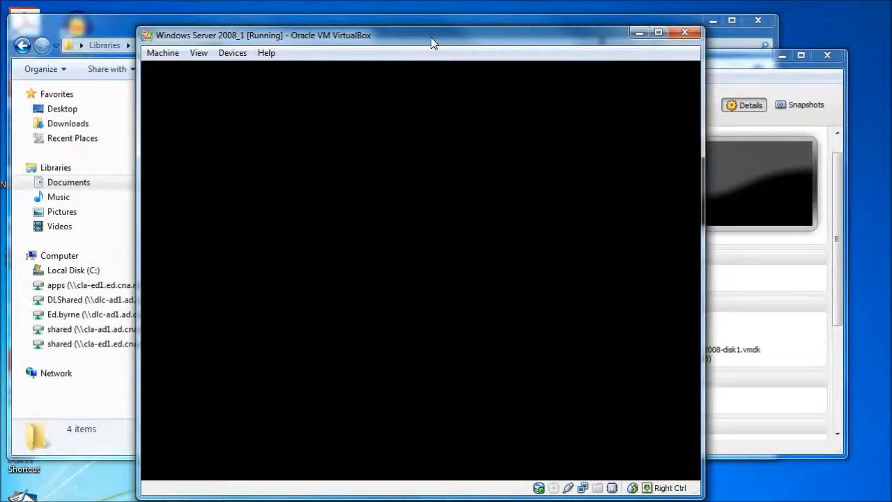
{"action": "left_click_drag", "start_coordinate": [433, 34], "coordinate": [427, 3]}
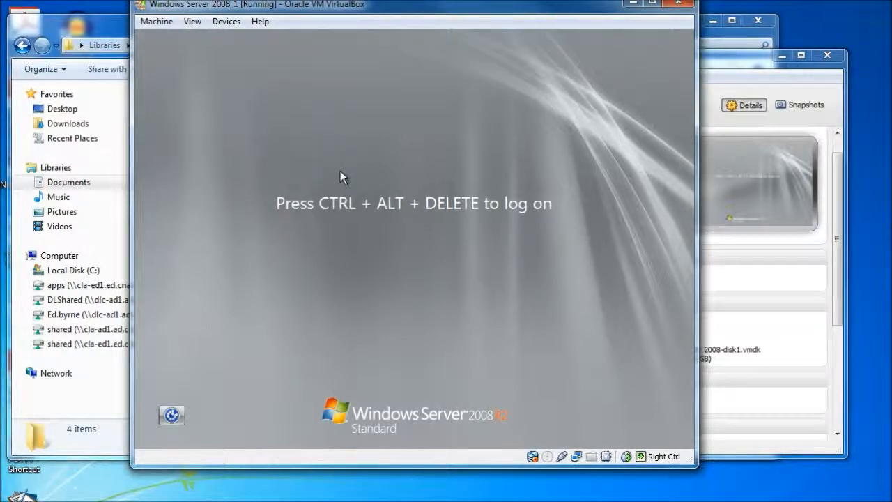
Log on to the Windows Server guest as Administrator with the account password.
{"action": "key", "text": "ctrl+alt+Delete"}
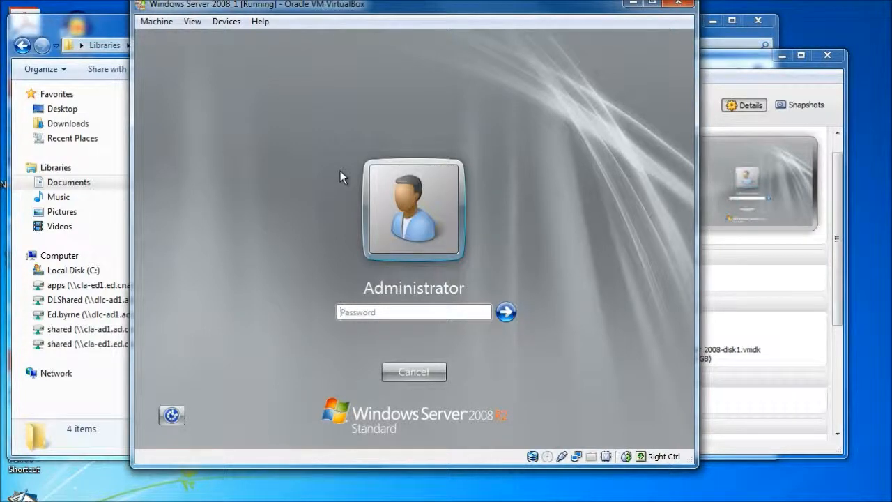
{"action": "type", "text": "••••••••••"}
{"action": "key", "text": "Return"}
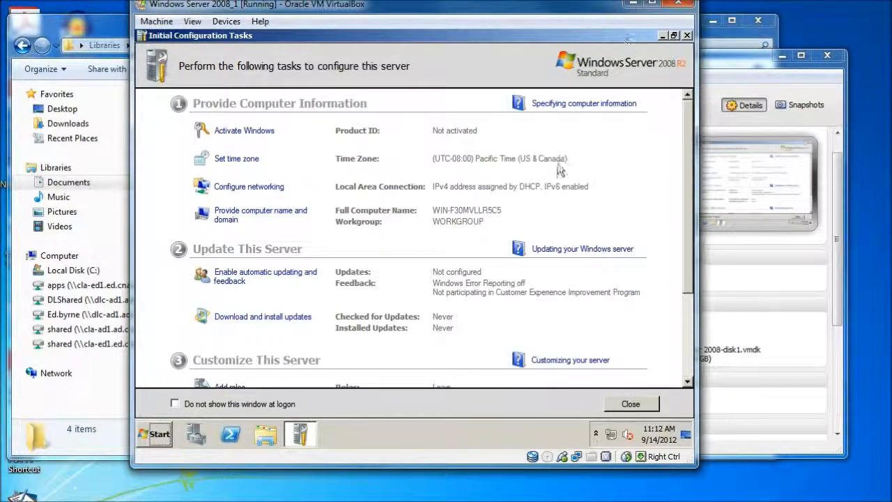
Mount the WindowsServer2008DVD disk image from the Documents library's cp1330 folder in the virtual machine's CD/DVD drive.
{"action": "left_click_drag", "start_coordinate": [444, 30], "coordinate": [441, 26]}
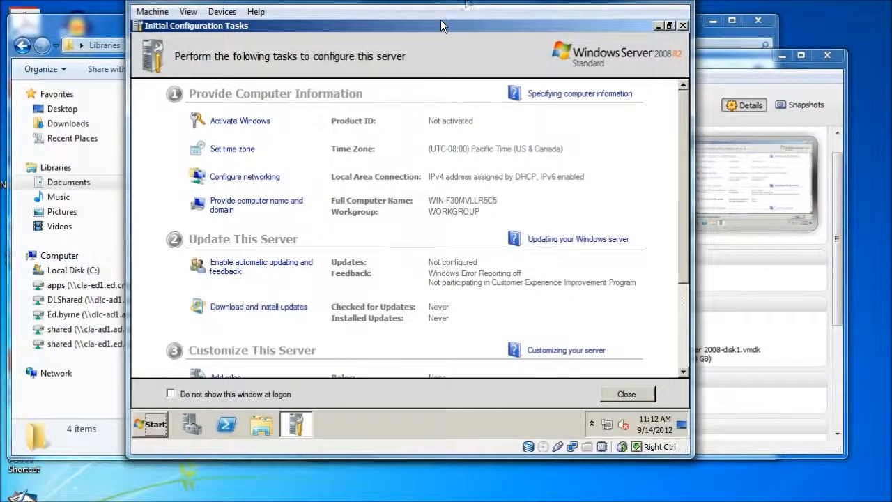
{"action": "right_click", "coordinate": [543, 446]}
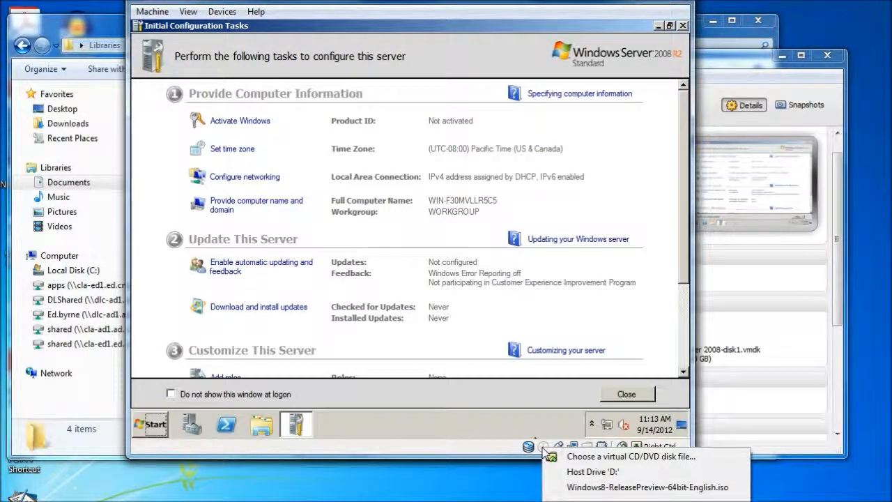
{"action": "left_click", "coordinate": [421, 207]}
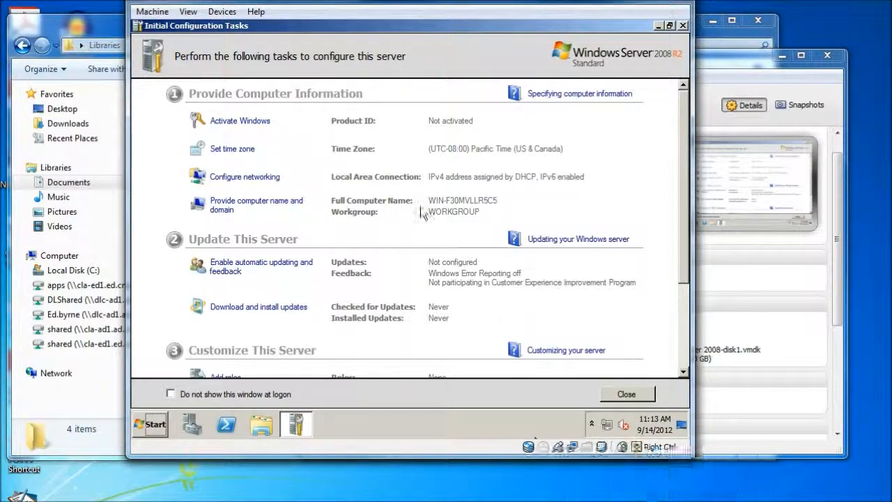
{"action": "left_click_drag", "start_coordinate": [429, 2], "coordinate": [413, 0]}
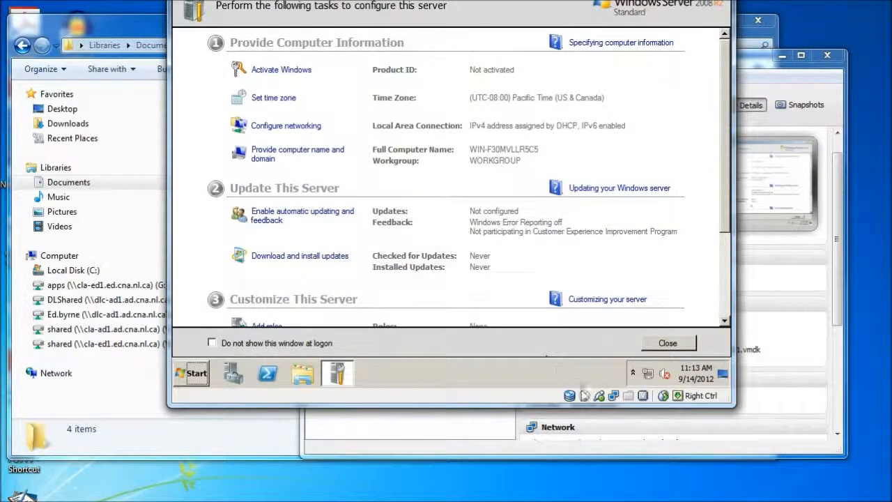
{"action": "right_click", "coordinate": [584, 397]}
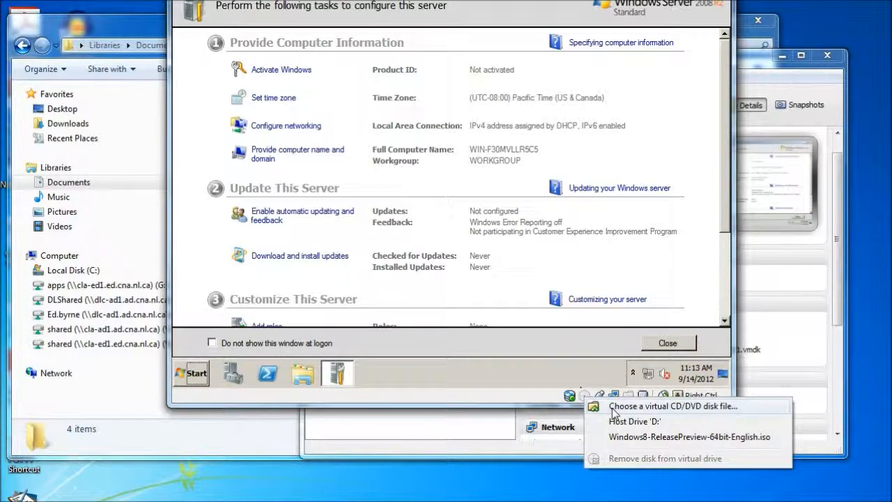
{"action": "left_click", "coordinate": [613, 410]}
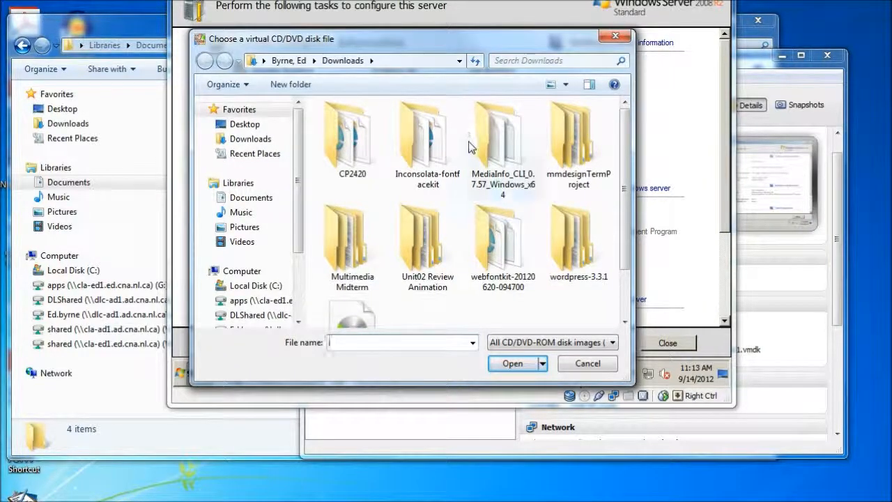
{"action": "left_click", "coordinate": [256, 198]}
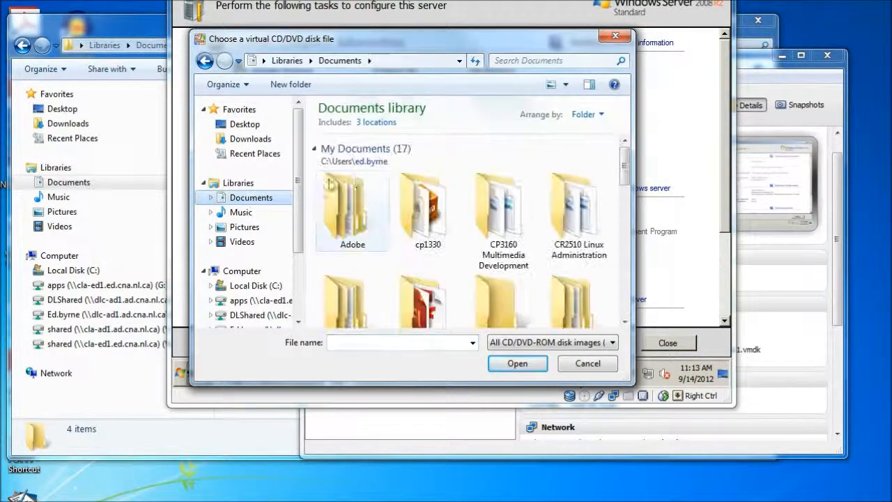
{"action": "double_click", "coordinate": [408, 199]}
{"action": "left_click", "coordinate": [352, 180]}
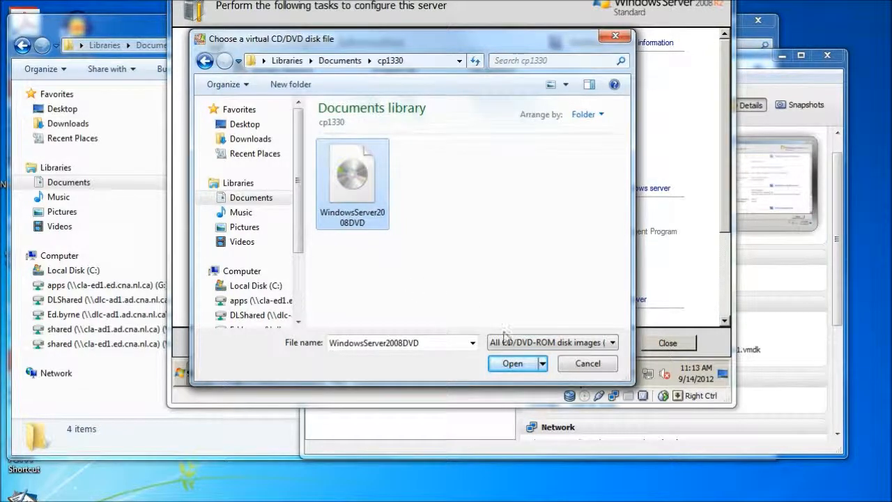
{"action": "left_click", "coordinate": [513, 363]}
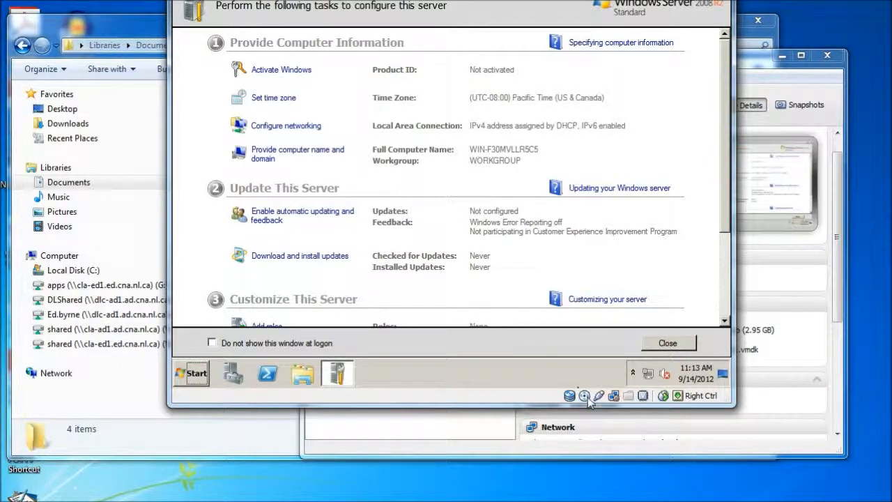
Browse the guest's computer drives and open the contents of CD Drive (D:) to check the mounted disk.
{"action": "left_click", "coordinate": [179, 370]}
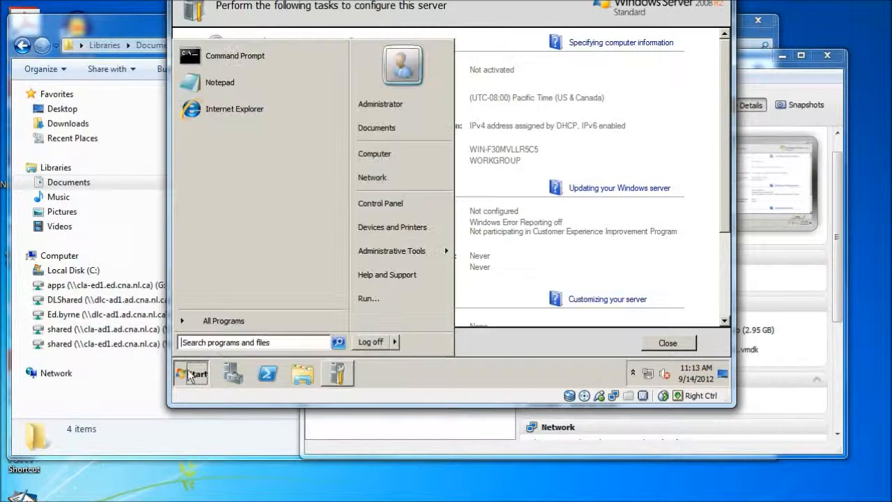
{"action": "left_click", "coordinate": [398, 163]}
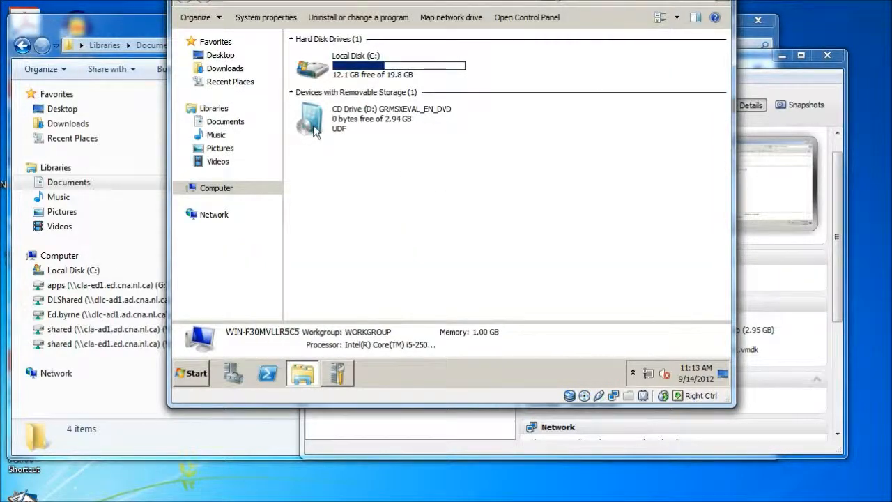
{"action": "left_click", "coordinate": [310, 124]}
{"action": "right_click", "coordinate": [314, 126]}
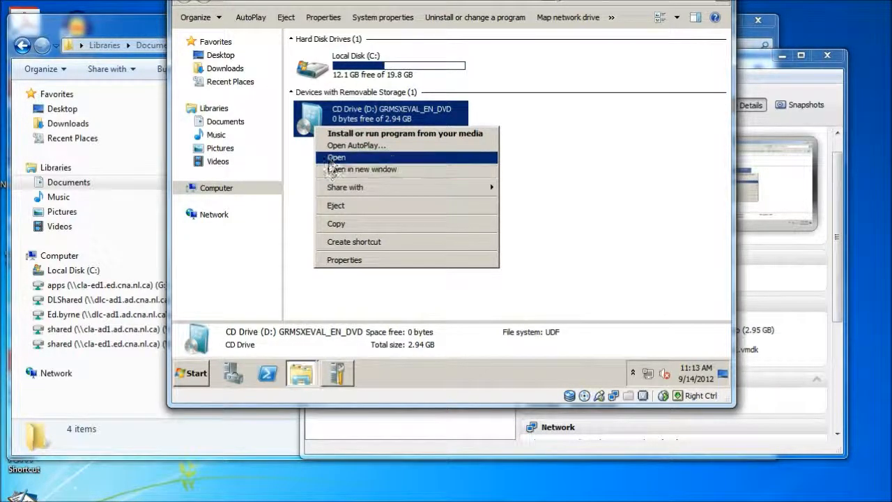
{"action": "left_click", "coordinate": [330, 157]}
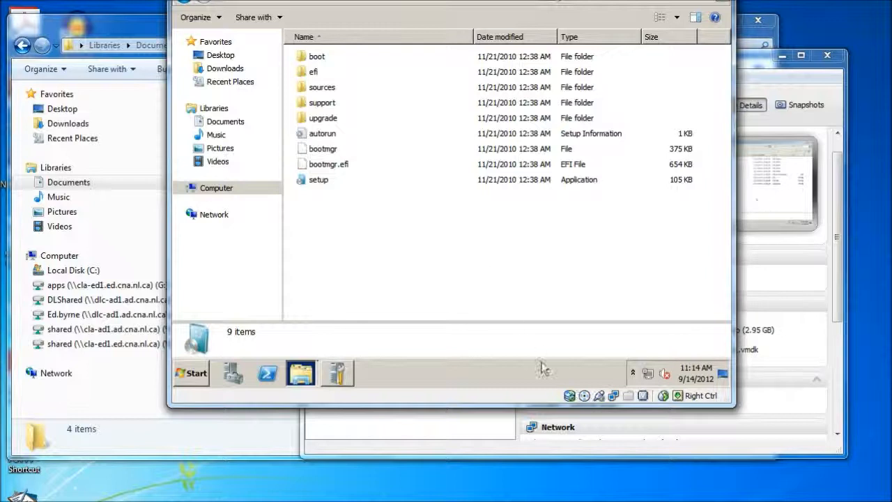
Unmount WindowsServer2008DVD.iso from the virtual CD/DVD drive and mount the same image again.
{"action": "left_click", "coordinate": [585, 395]}
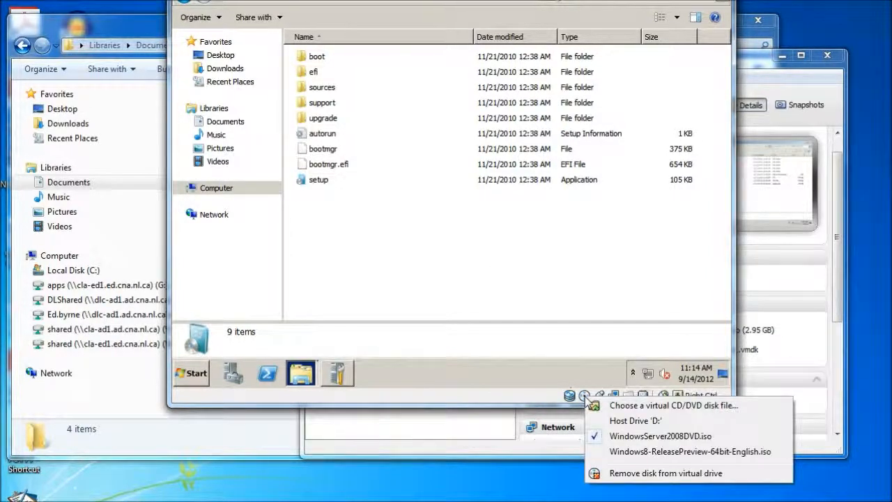
{"action": "left_click", "coordinate": [594, 436]}
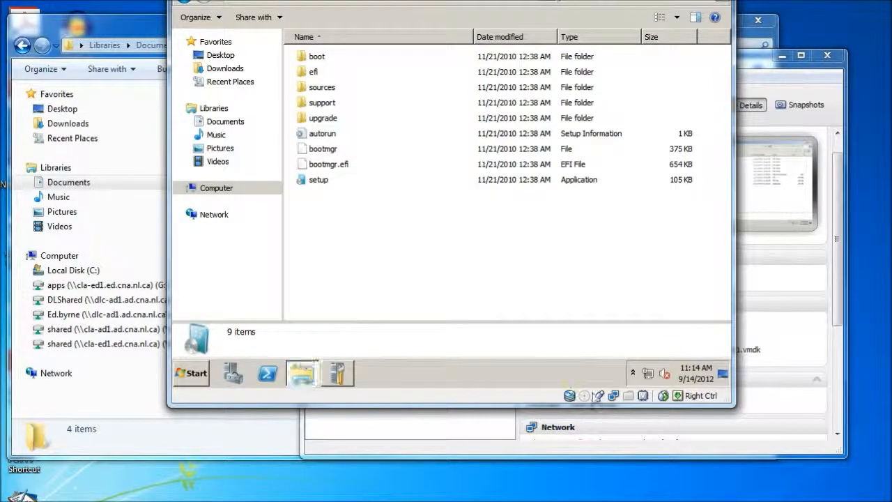
{"action": "right_click", "coordinate": [585, 396]}
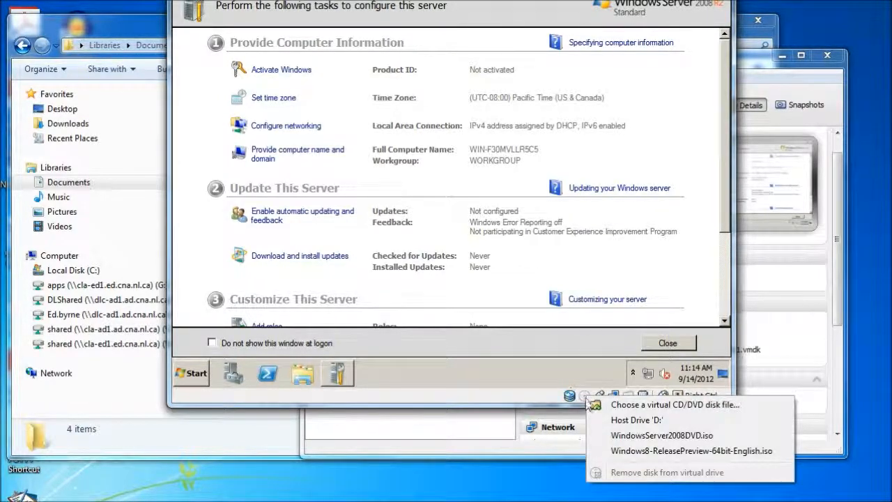
{"action": "left_click", "coordinate": [611, 437]}
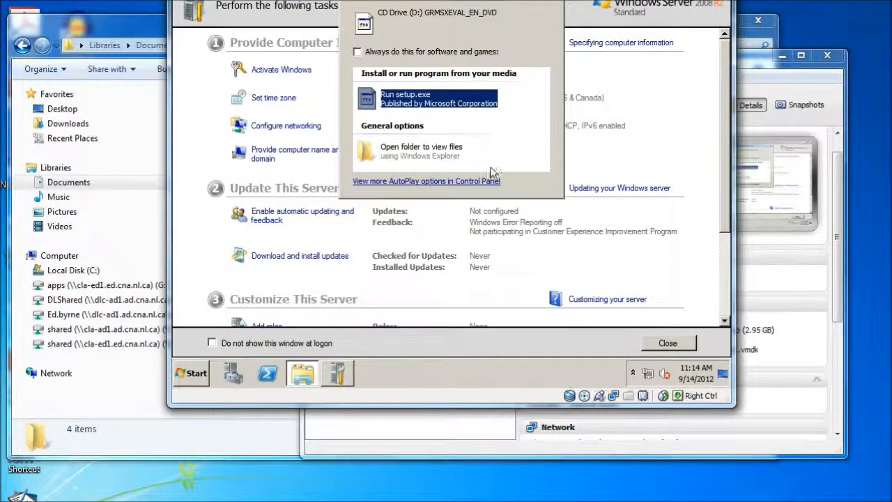
Close the guest's AutoPlay prompt and the Initial Configuration Tasks window.
{"action": "left_click", "coordinate": [554, 2]}
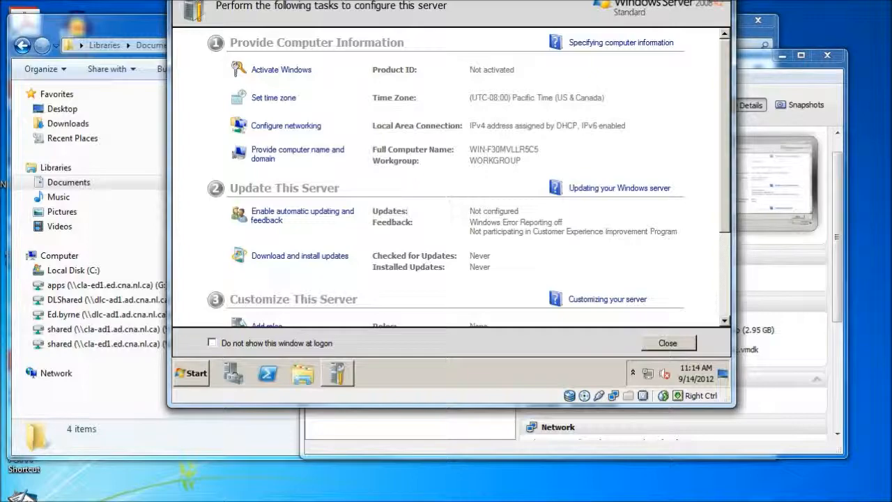
{"action": "left_click", "coordinate": [720, 1]}
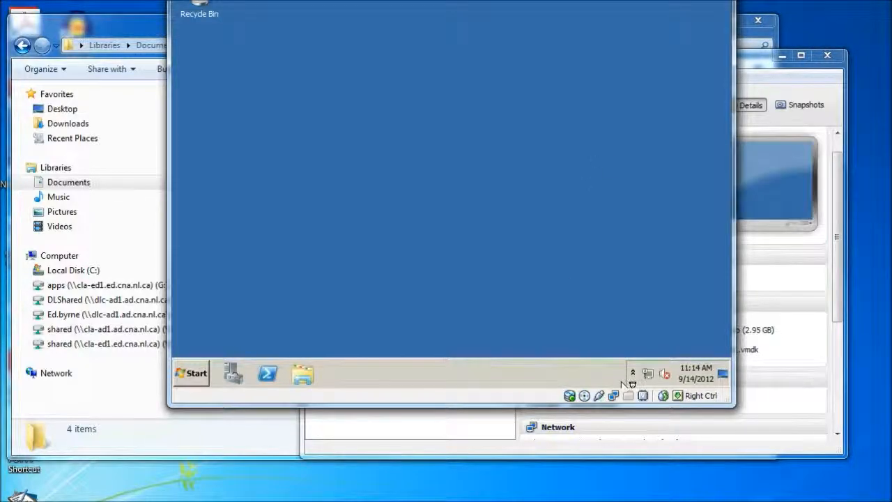